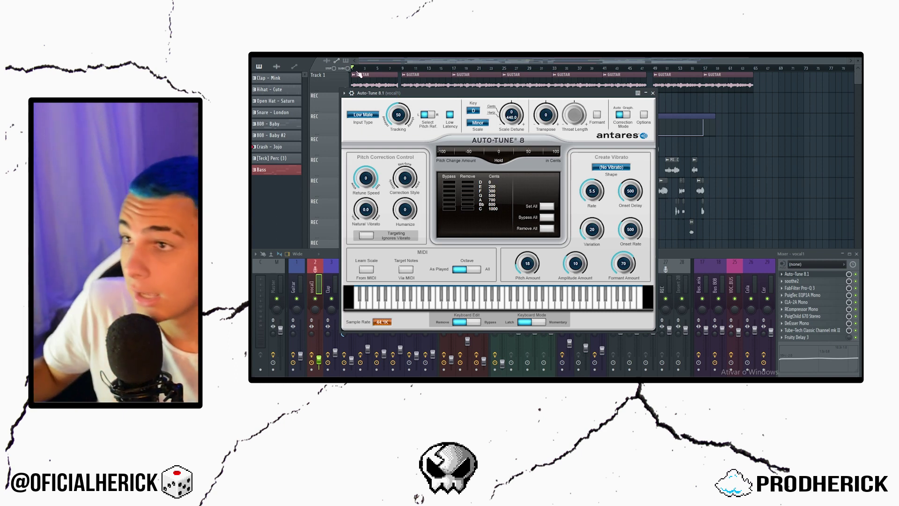
# Close Auto-Tune and open the vocal clip starting near bar 9 in the Newtone pitch editor.
pyautogui.click(653, 92)
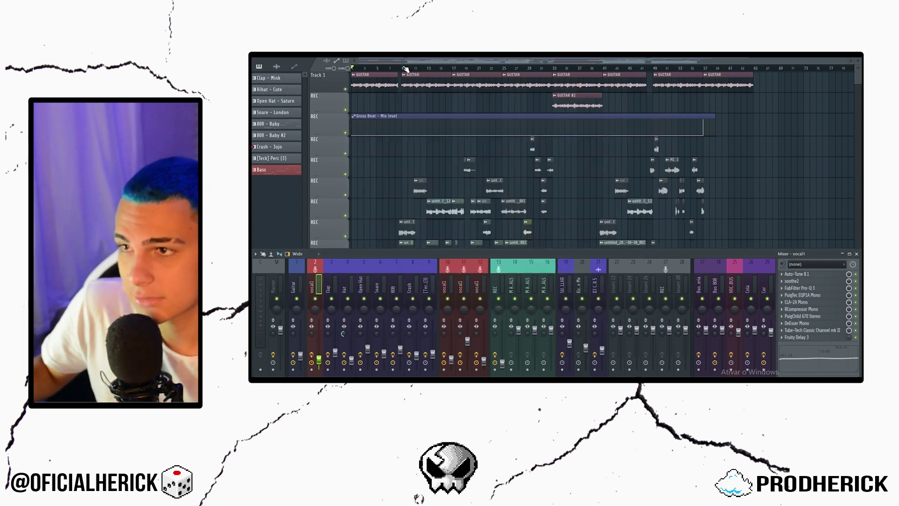
pyautogui.scroll(5, 401, 115)
pyautogui.scroll(-3, 401, 116)
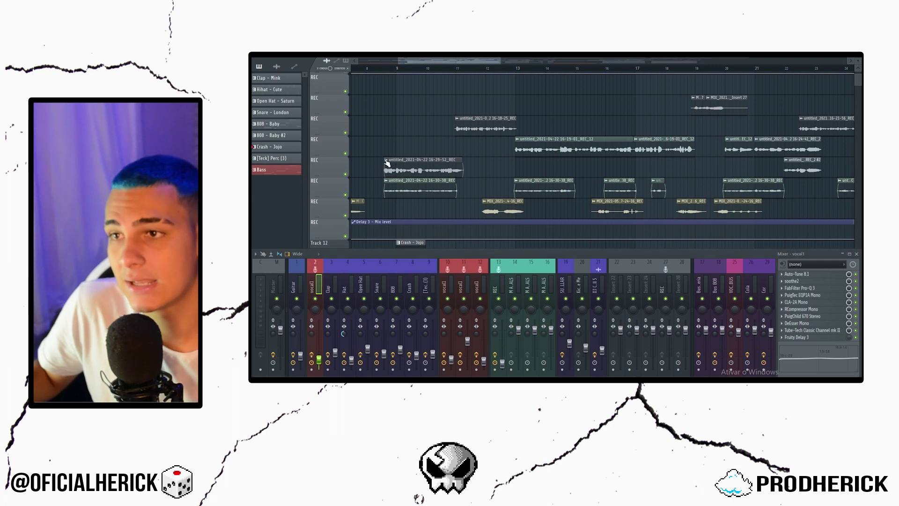
pyautogui.click(387, 160)
pyautogui.click(457, 187)
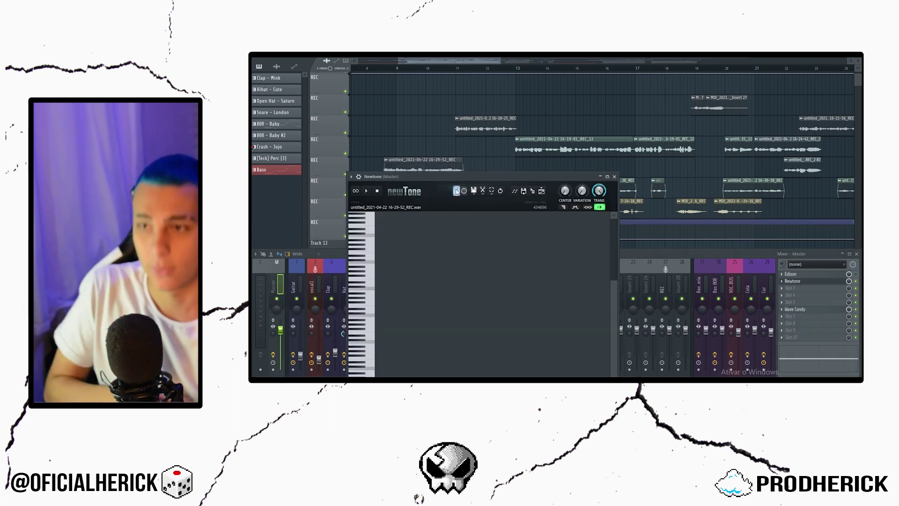
pyautogui.click(615, 176)
pyautogui.doubleClick(406, 161)
pyautogui.moveTo(452, 174); pyautogui.dragTo(453, 136)
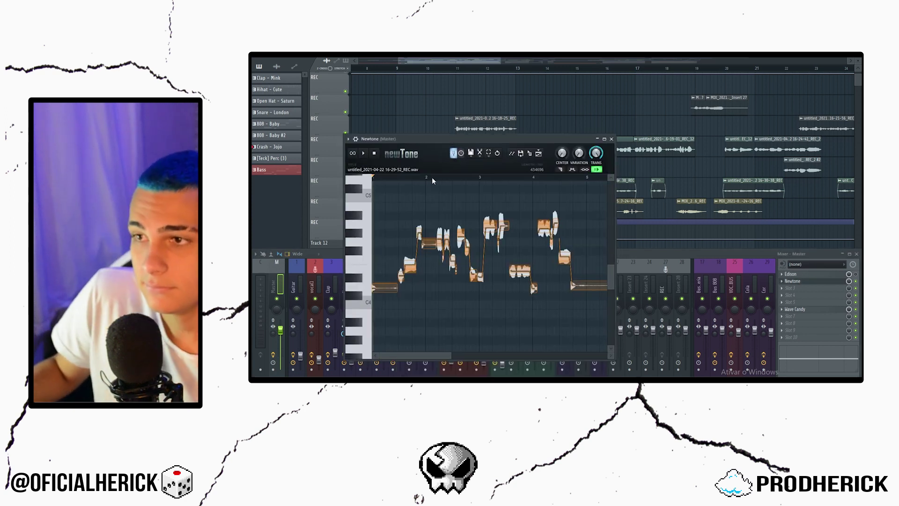
# Try shifting the vocal note just before bar 3 in Newtone by one semitone, and close Newtone.
pyautogui.scroll(2, 428, 178)
pyautogui.scroll(4, 391, 182)
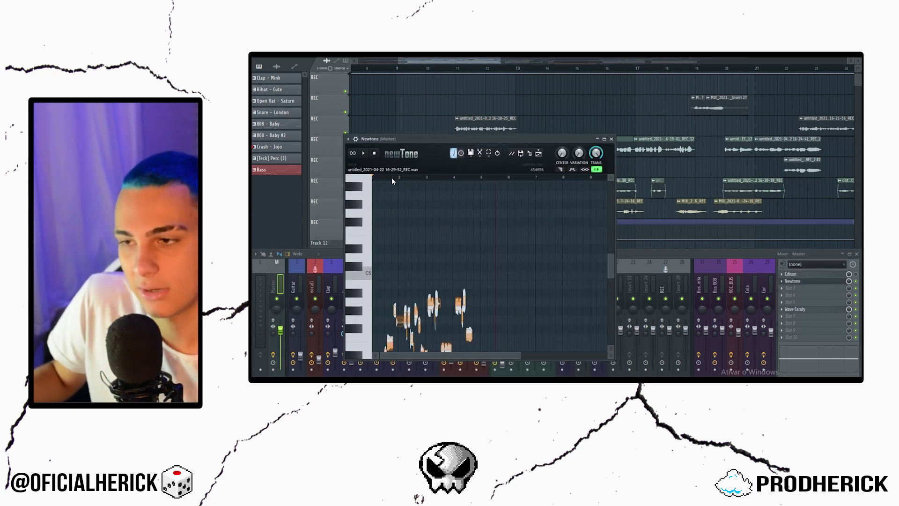
pyautogui.scroll(-3, 403, 201)
pyautogui.scroll(3, 386, 173)
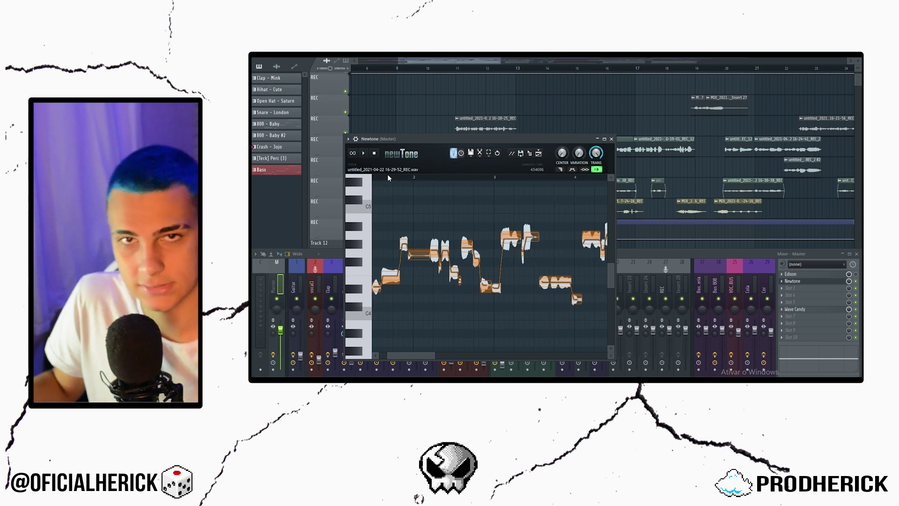
pyautogui.click(470, 243)
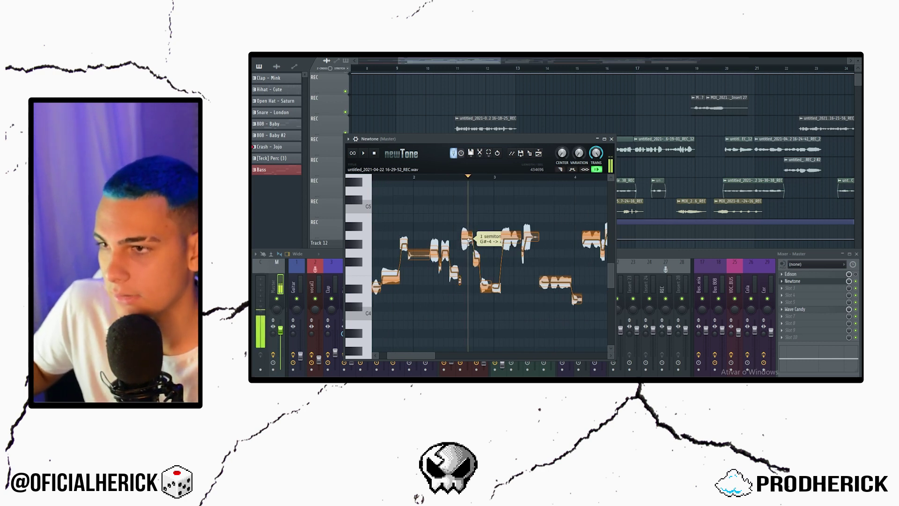
pyautogui.click(611, 138)
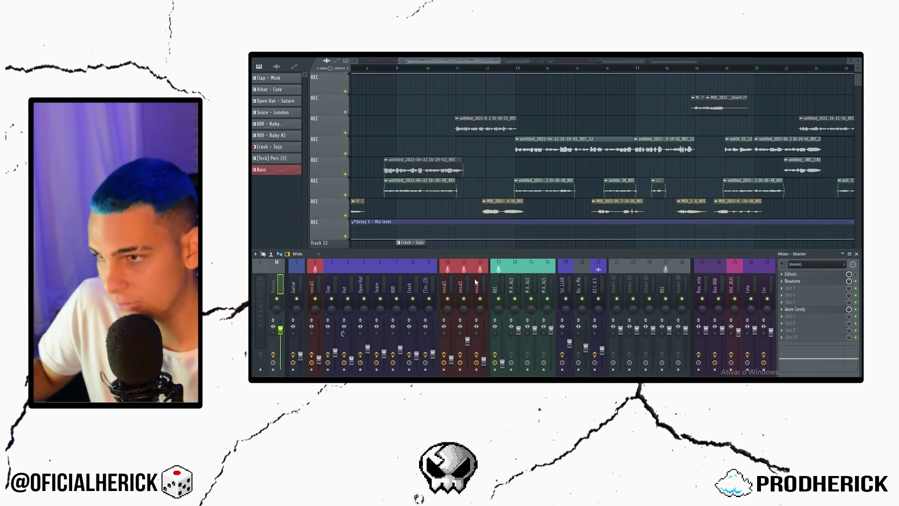
# Review the Auto-Tune 8 settings of the vocal1 insert on mixer track 10, and close the plugin.
pyautogui.click(453, 280)
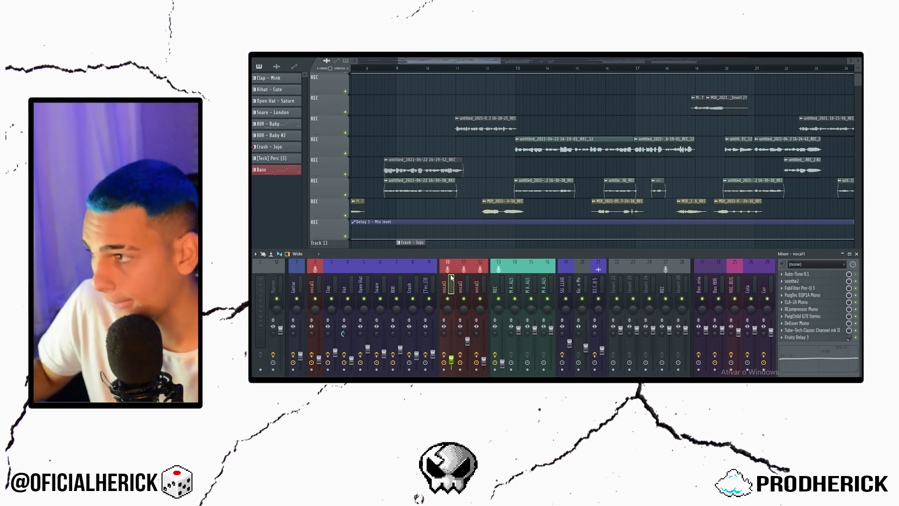
pyautogui.click(823, 274)
pyautogui.moveTo(457, 221); pyautogui.dragTo(613, 341)
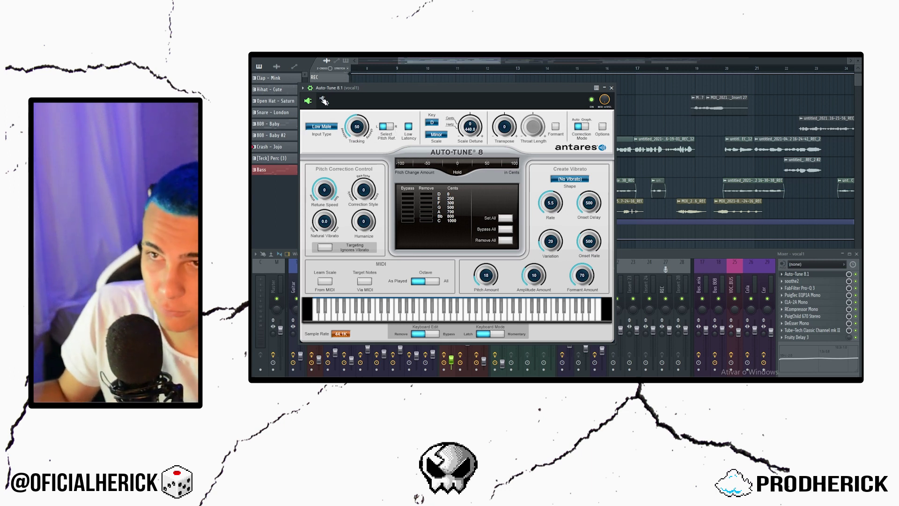
pyautogui.click(310, 87)
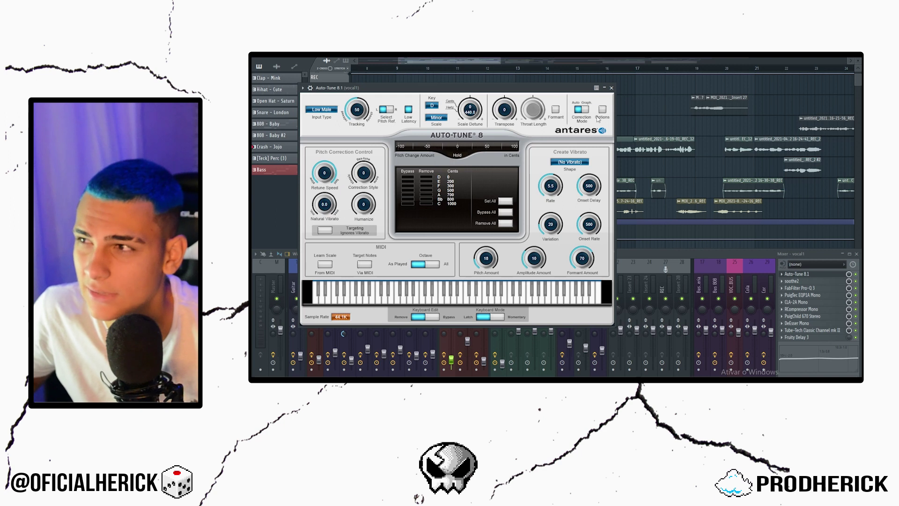
pyautogui.click(611, 89)
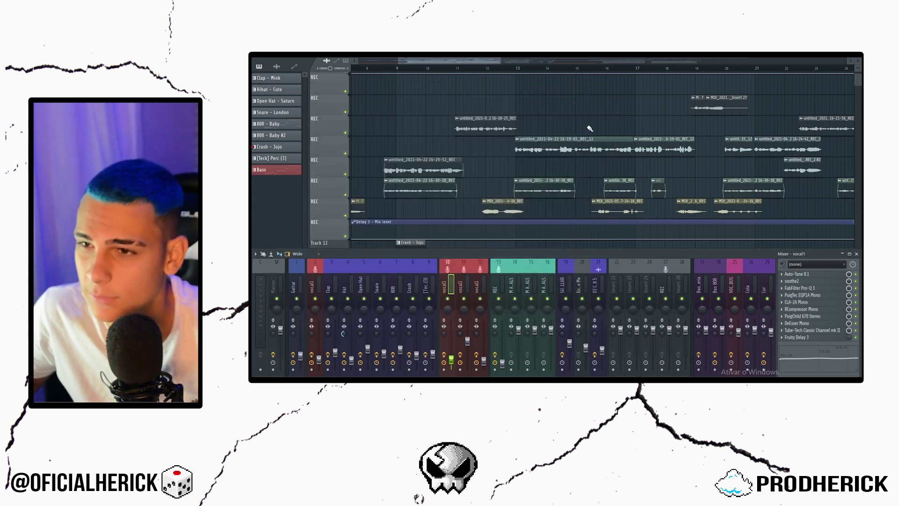
# Open soothe2 on the vocal1 insert and position its window clear of the playlist timeline.
pyautogui.click(802, 284)
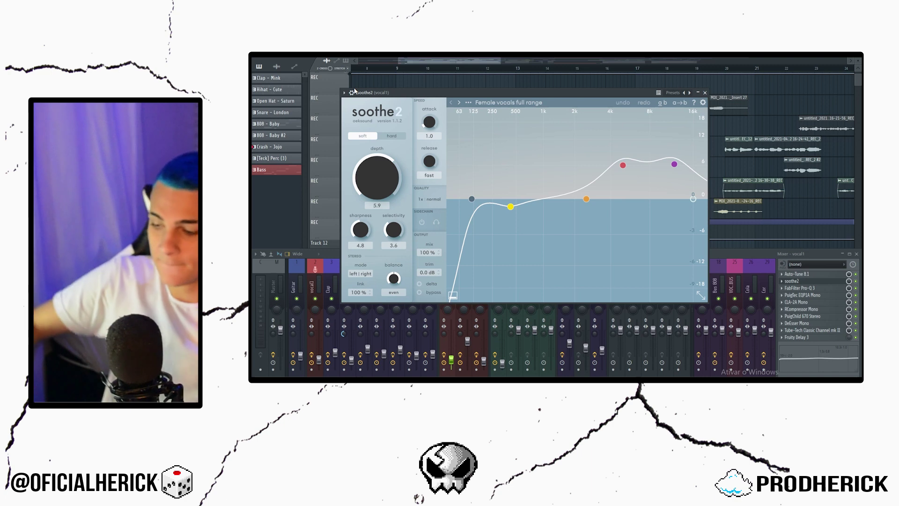
pyautogui.moveTo(345, 377)
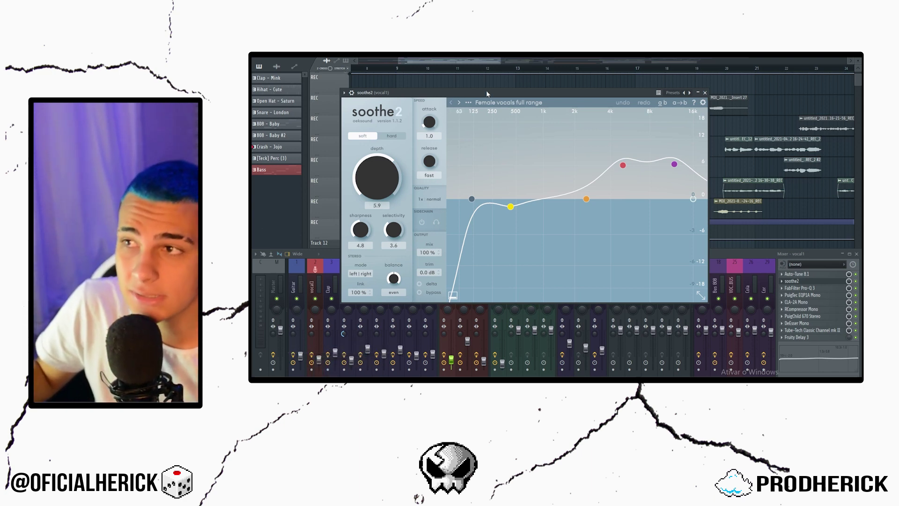
pyautogui.moveTo(486, 90); pyautogui.dragTo(487, 86)
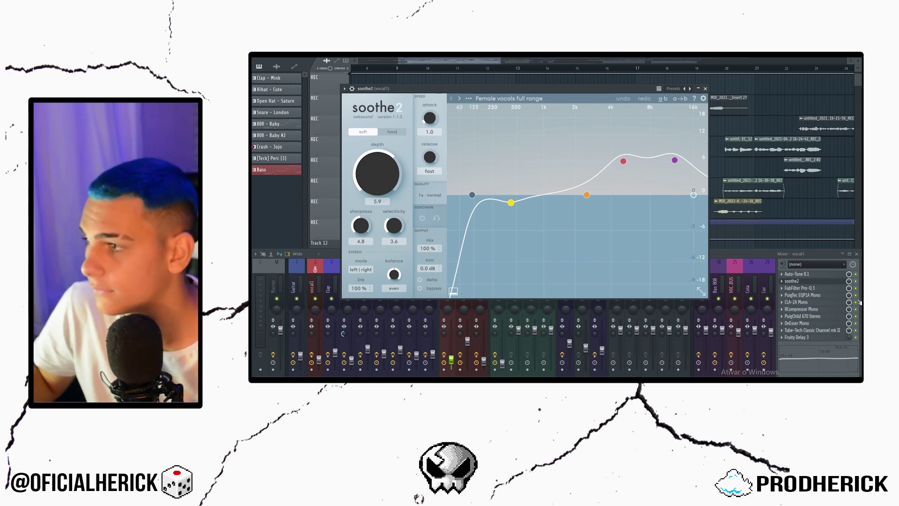
pyautogui.moveTo(487, 88); pyautogui.dragTo(489, 155)
# Play the vocals through soothe2 looped over bars 11 to 13, and move the loop to bars 9 to 11.
pyautogui.click(455, 69)
pyautogui.moveTo(457, 70); pyautogui.dragTo(515, 71)
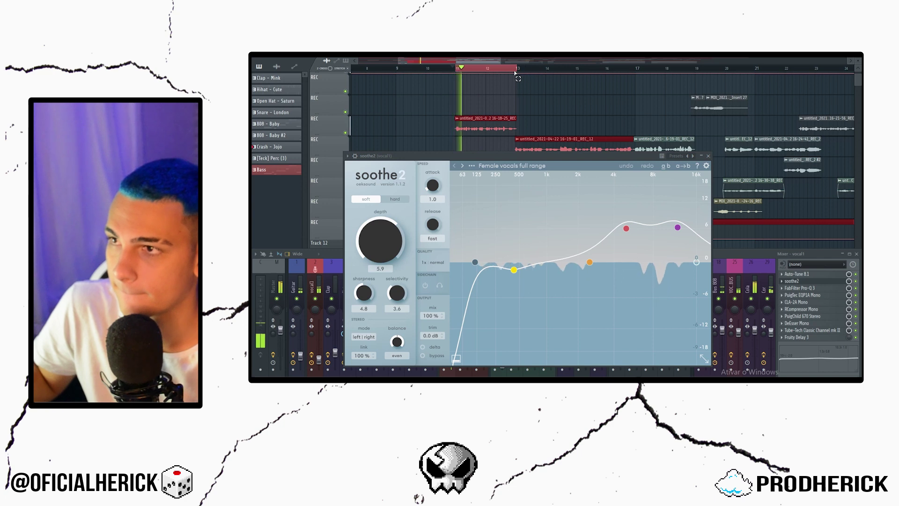
pyautogui.moveTo(396, 70); pyautogui.dragTo(457, 69)
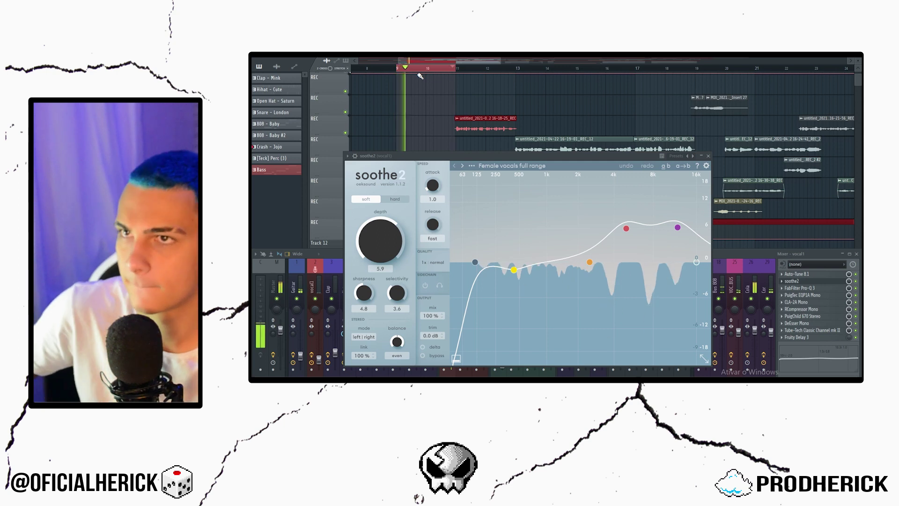
# Bypass and re-enable soothe2 during playback to compare the vocal with and without it.
pyautogui.click(858, 282)
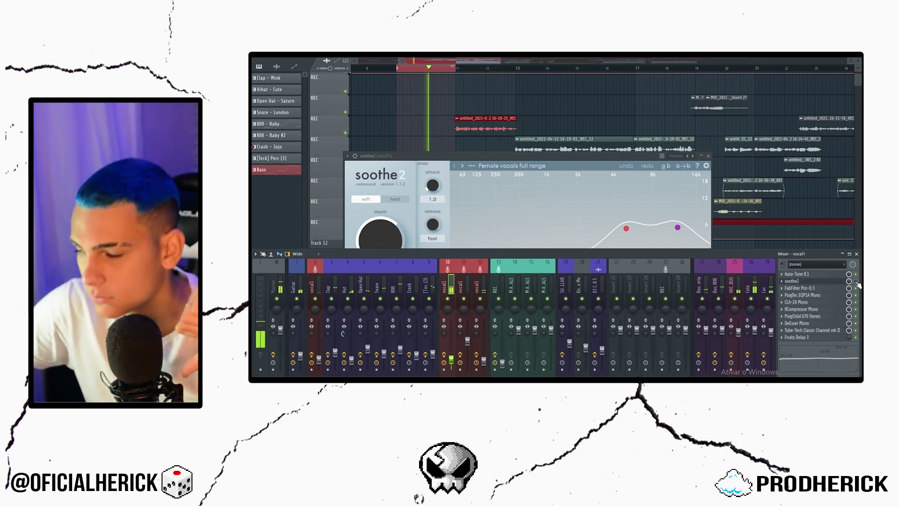
pyautogui.click(791, 281)
pyautogui.click(859, 282)
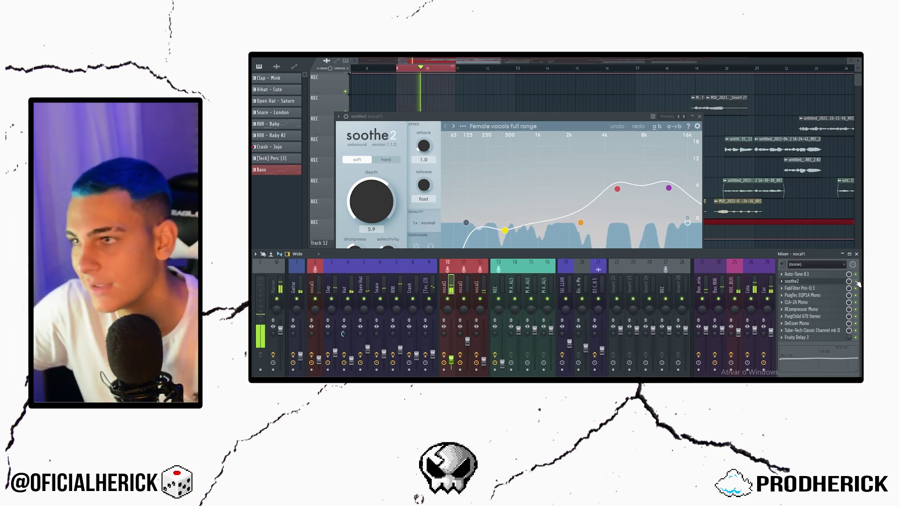
# Open FabFilter Pro-Q 3 on the vocal insert, inspect its high-frequency boost band, and close it.
pyautogui.click(806, 288)
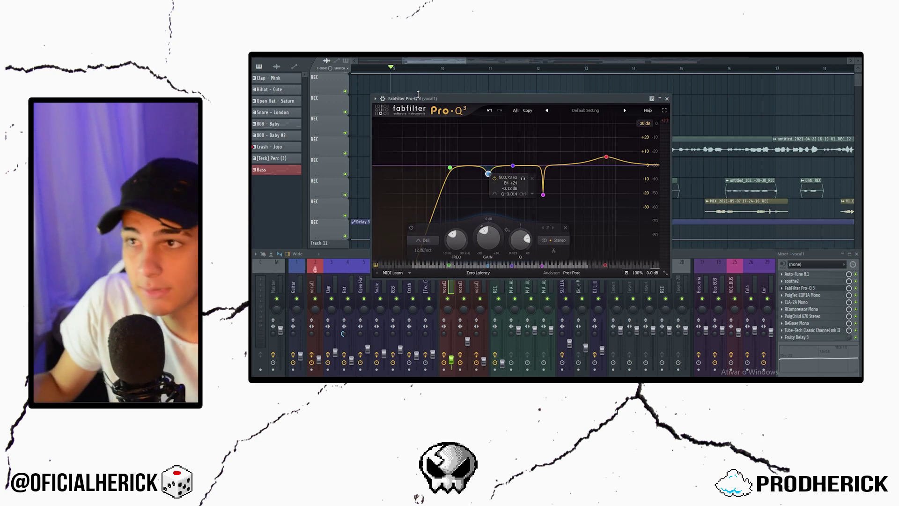
pyautogui.moveTo(500, 99); pyautogui.dragTo(513, 73)
pyautogui.moveTo(621, 131)
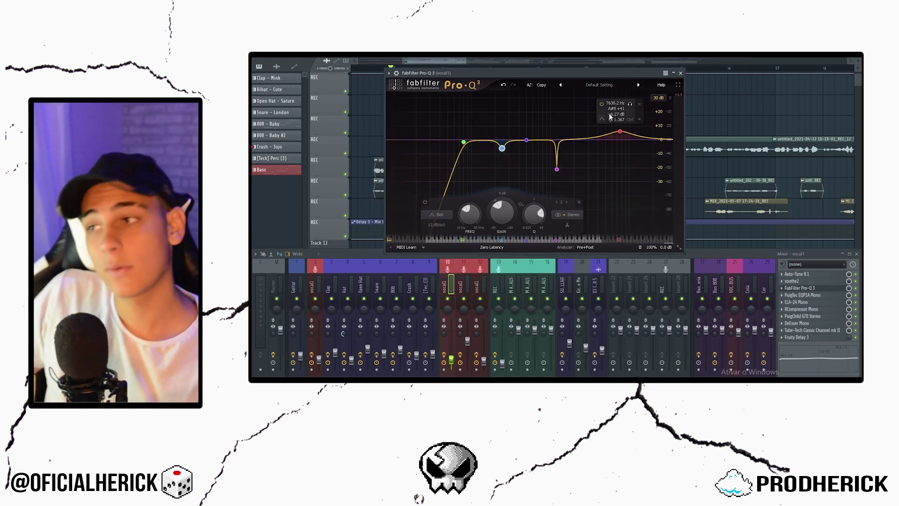
pyautogui.click(681, 74)
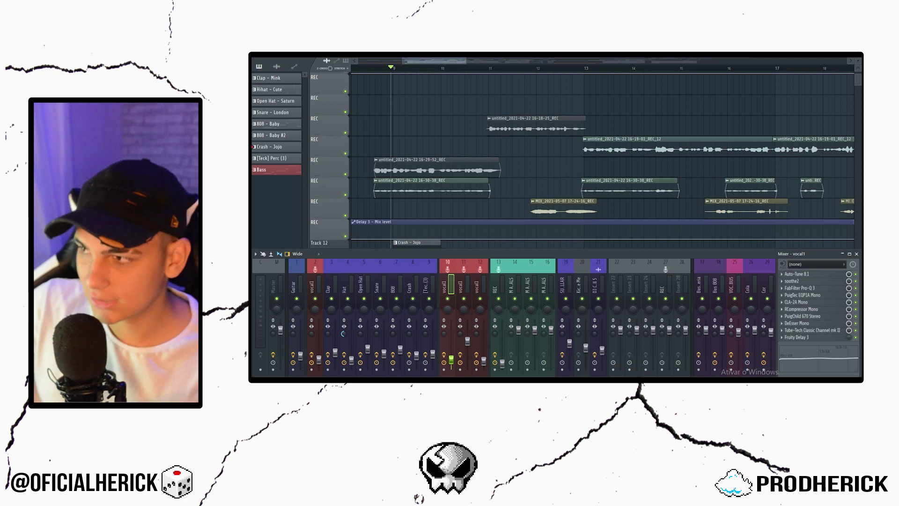
# Open PuigTec EQP1A Mono on the vocal insert and examine its low boost and low-frequency settings.
pyautogui.click(818, 295)
pyautogui.moveTo(458, 140); pyautogui.dragTo(458, 114)
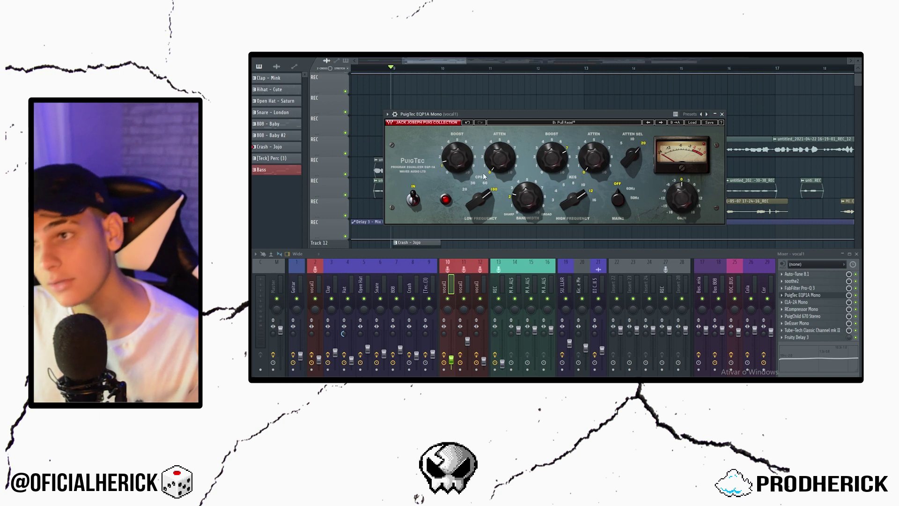
pyautogui.moveTo(453, 165)
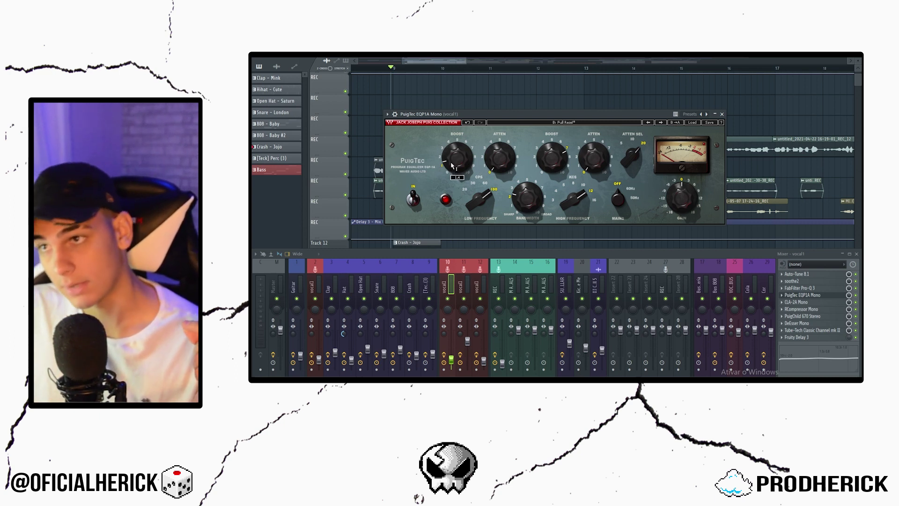
pyautogui.moveTo(488, 196)
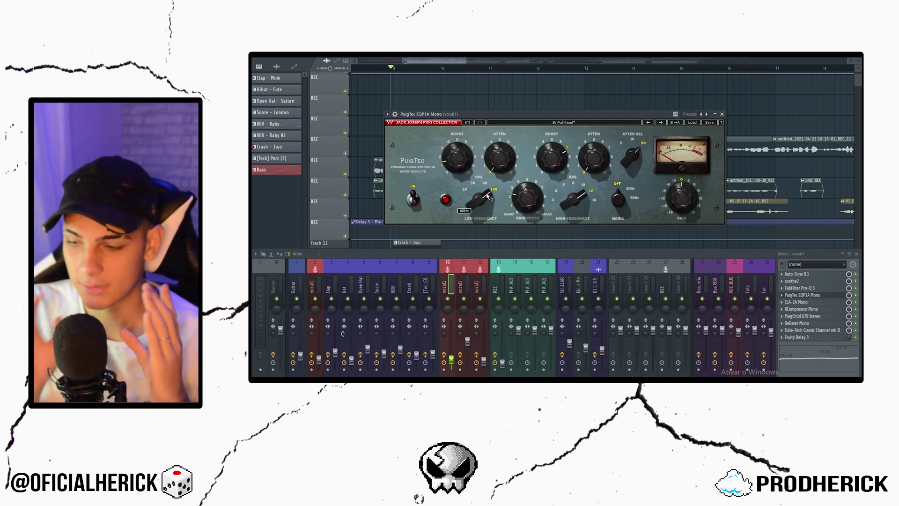
# Add a bell band at about 109 Hz with about -1.6 dB gain in the vocal's FabFilter Pro-Q 3.
pyautogui.click(809, 288)
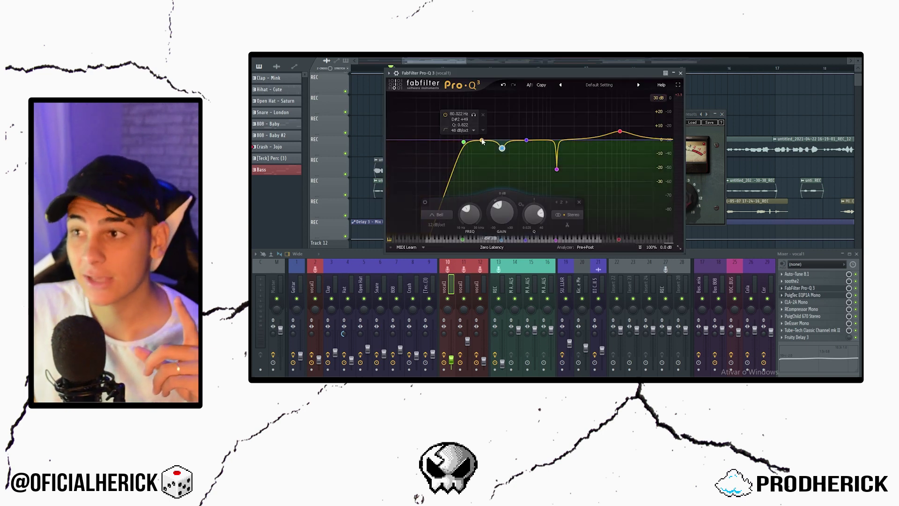
pyautogui.click(479, 141)
pyautogui.moveTo(478, 142); pyautogui.dragTo(473, 143)
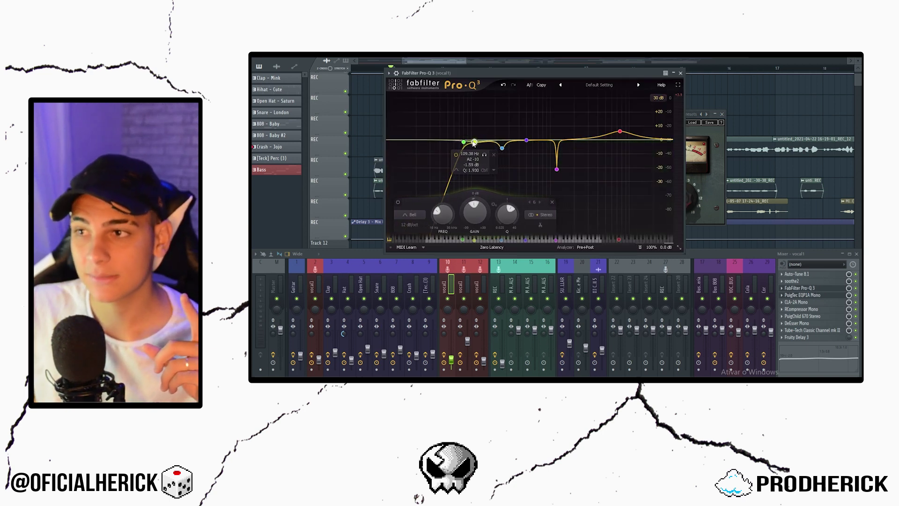
# Delete the 244 Hz cut band, check the high-frequency boost band, and close Pro-Q 3.
pyautogui.moveTo(502, 147)
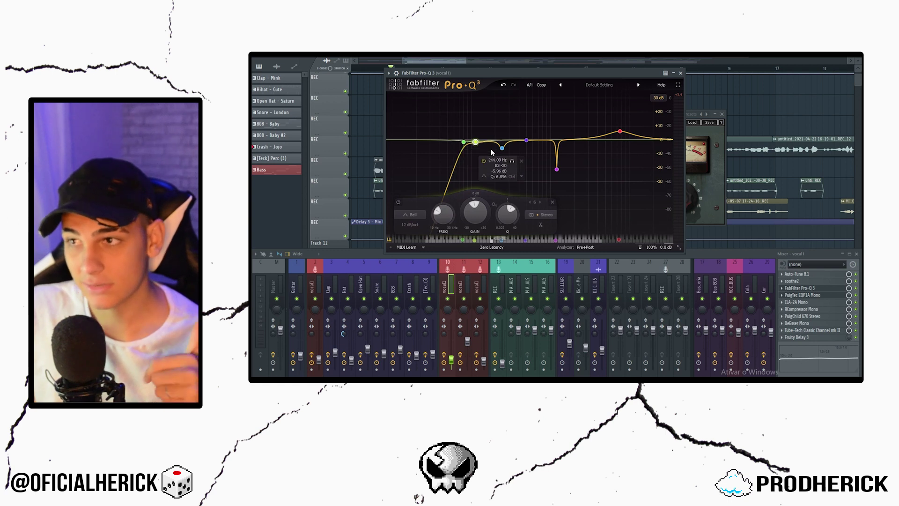
pyautogui.click(521, 161)
pyautogui.moveTo(620, 132)
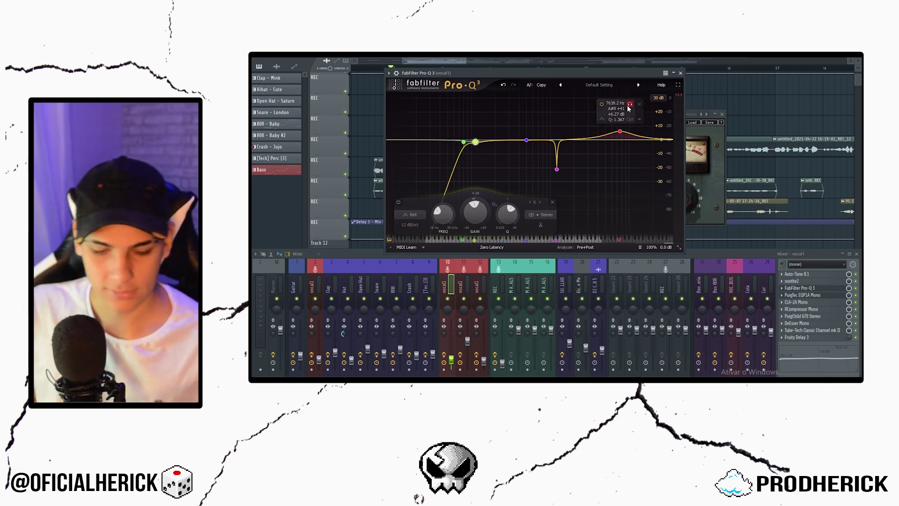
pyautogui.press('Escape')
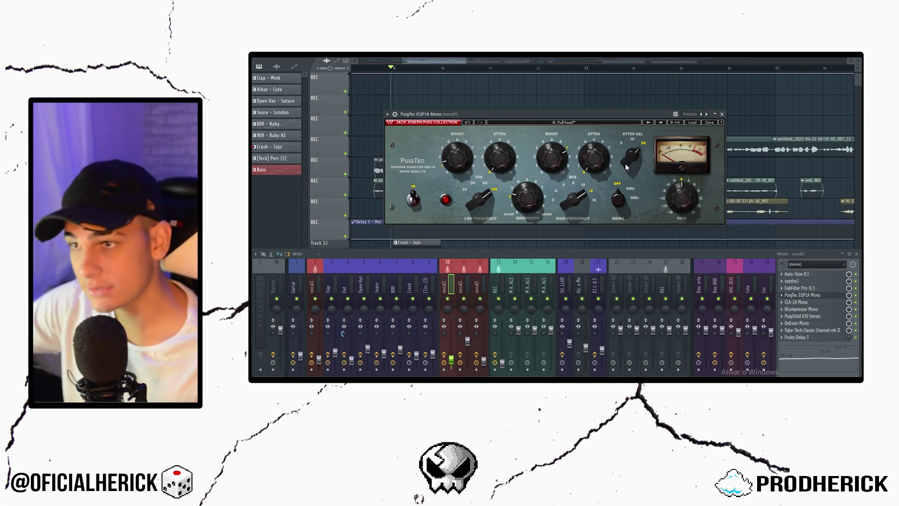
# Play the looped vocal section from bar 11 to 13 twice to check the CLA-2A compressor's meter response.
pyautogui.click(457, 159)
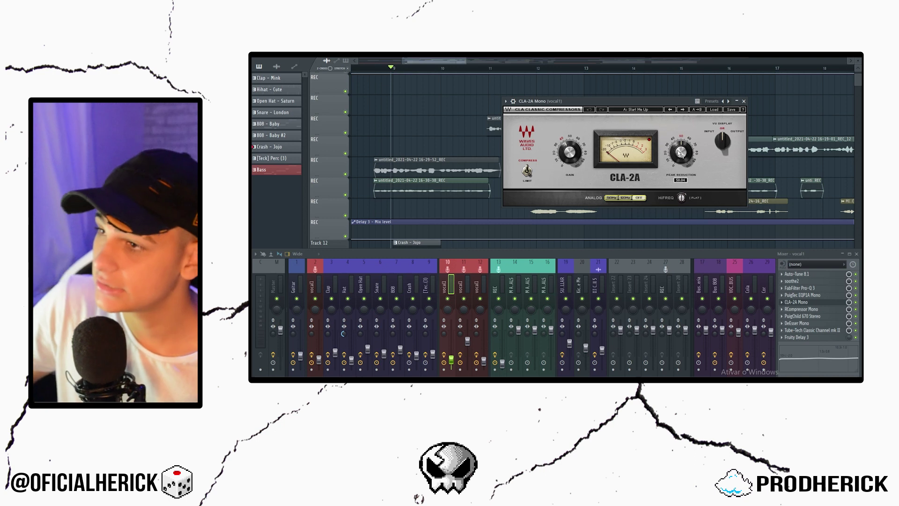
pyautogui.moveTo(570, 157)
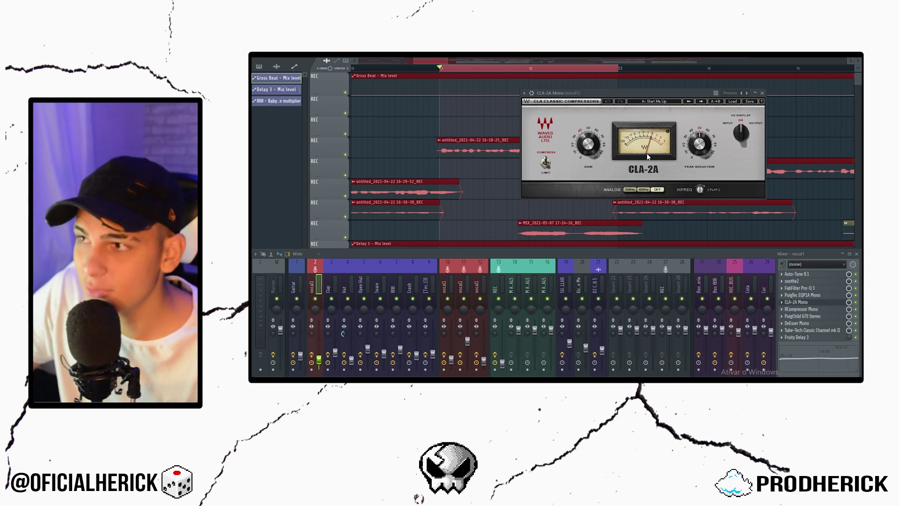
pyautogui.press('space')
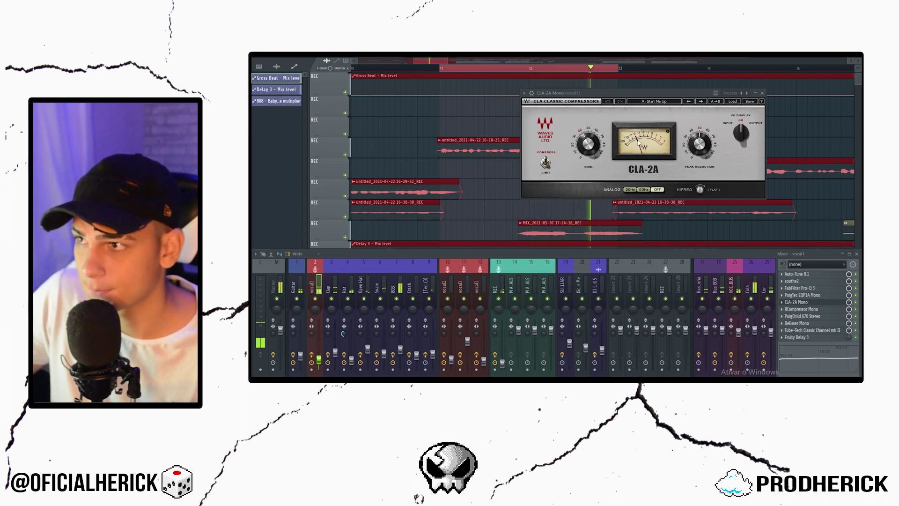
pyautogui.press('space')
pyautogui.press('space')
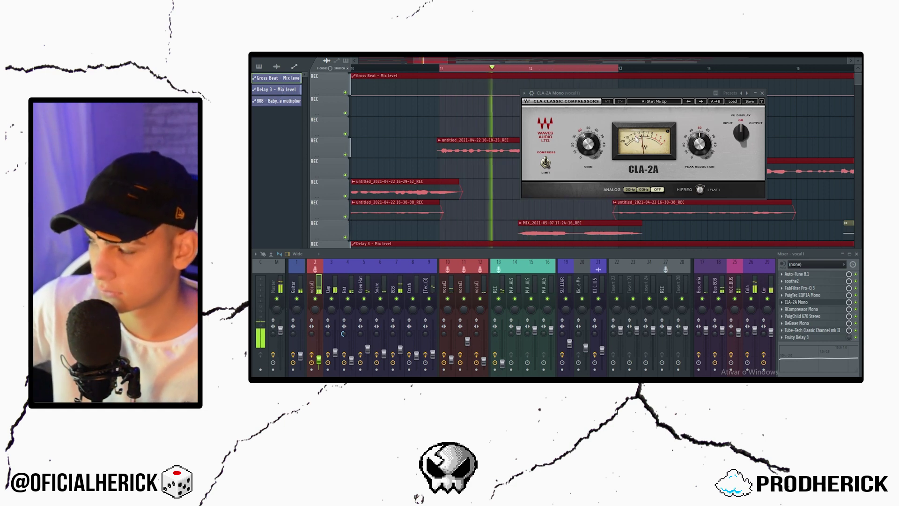
pyautogui.press('space')
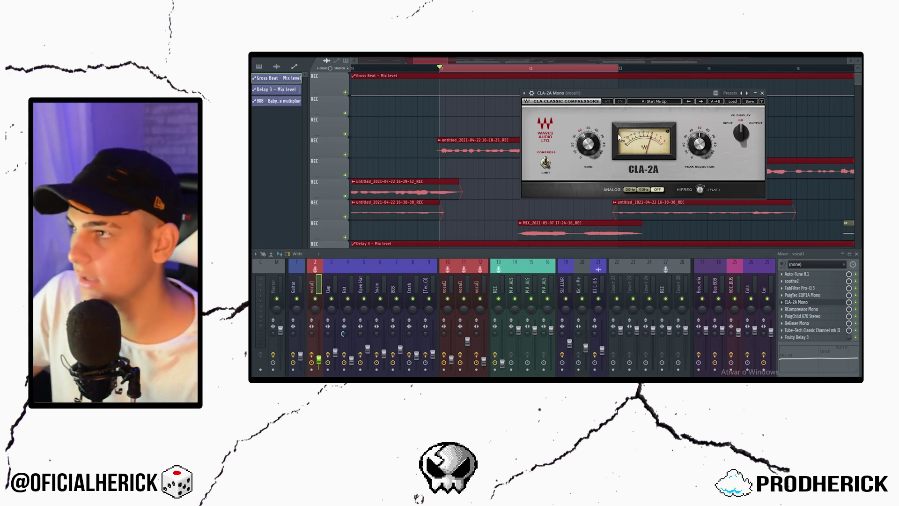
# Open RCompressor Mono on the vocal insert and play the looped section to check its gain reduction.
pyautogui.click(801, 309)
pyautogui.moveTo(474, 100); pyautogui.dragTo(533, 102)
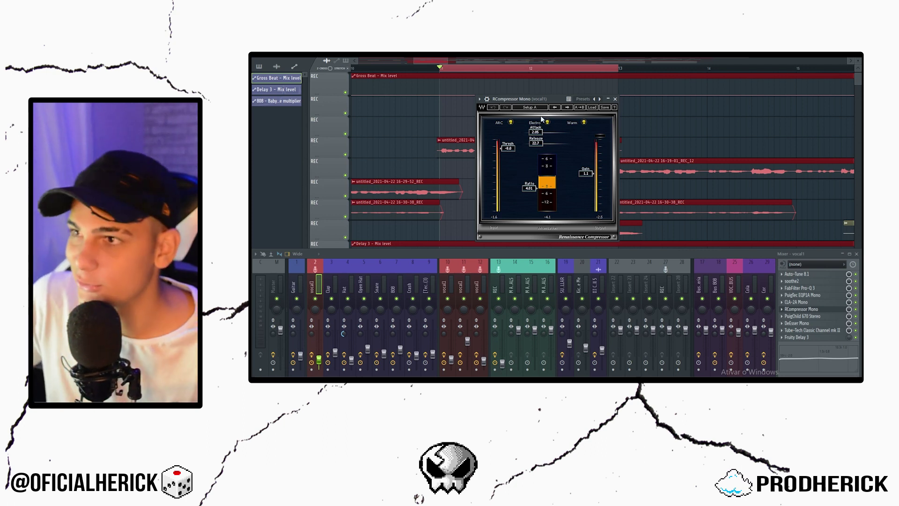
pyautogui.moveTo(518, 98); pyautogui.dragTo(522, 94)
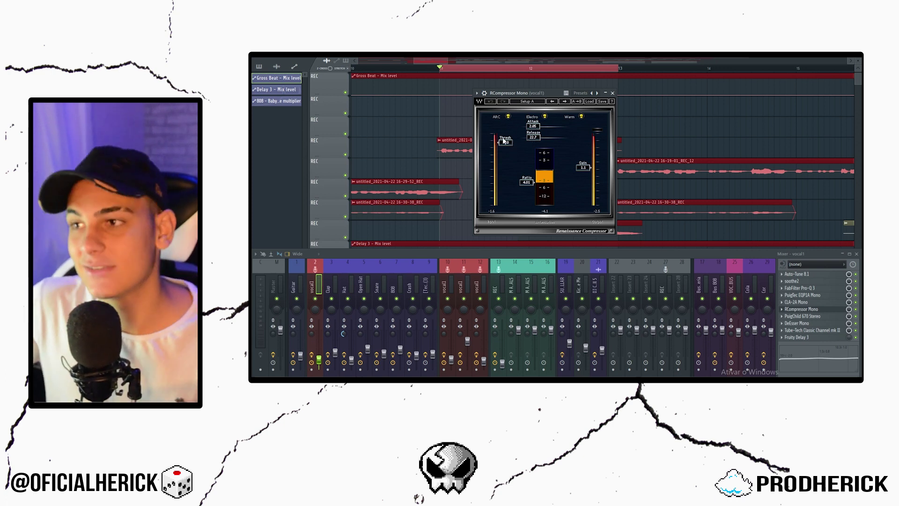
pyautogui.scroll(-3, 442, 71)
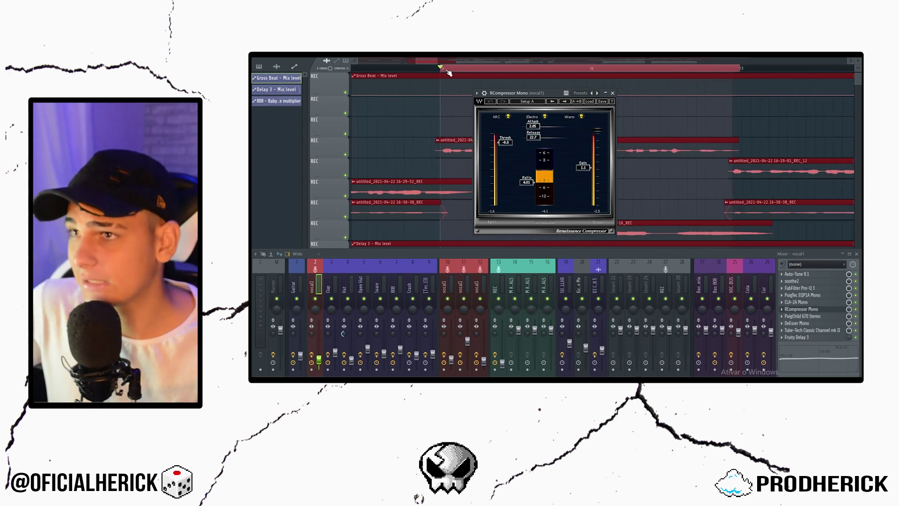
pyautogui.press('space')
pyautogui.press('space')
# Raise the RCompressor threshold to 0.0 and play the loop to hear the vocal without its compression.
pyautogui.moveTo(497, 142); pyautogui.dragTo(497, 132)
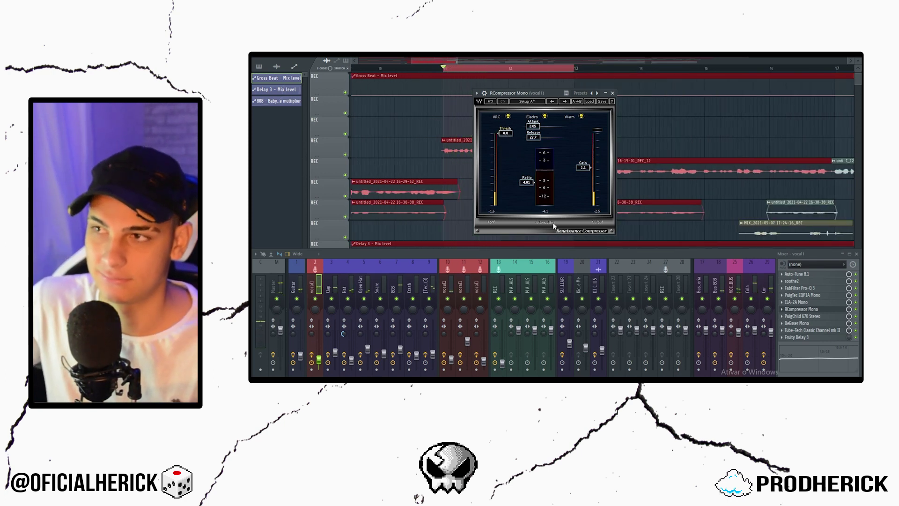
pyautogui.press('space')
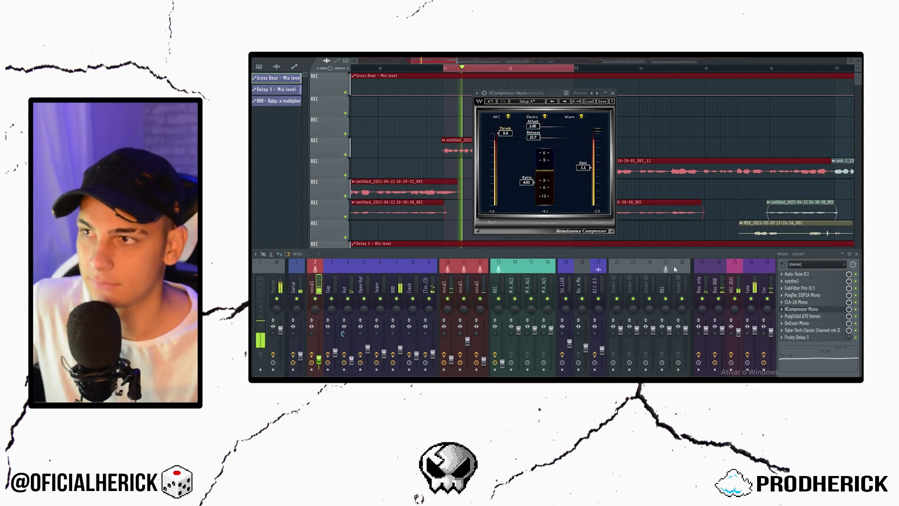
pyautogui.press('space')
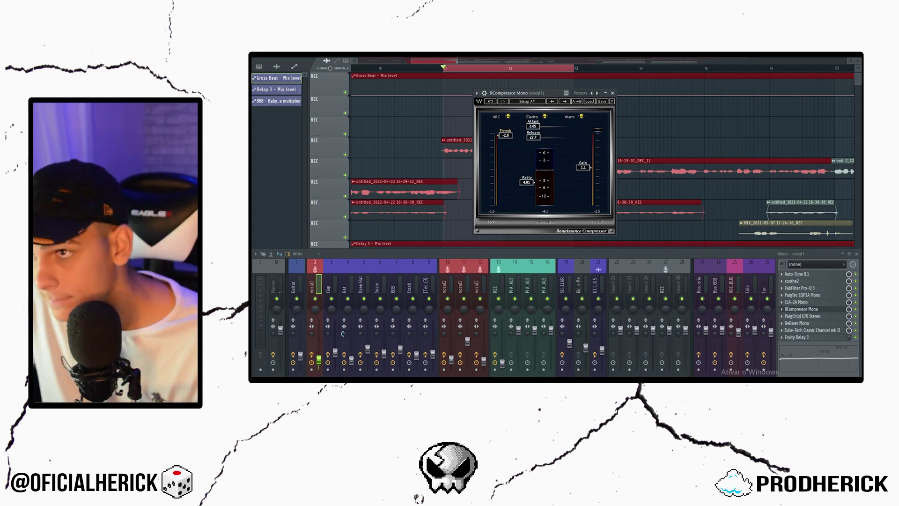
# Lower the RCompressor threshold to about -9.6 while the vocal loop plays, and stop playback.
pyautogui.press('space')
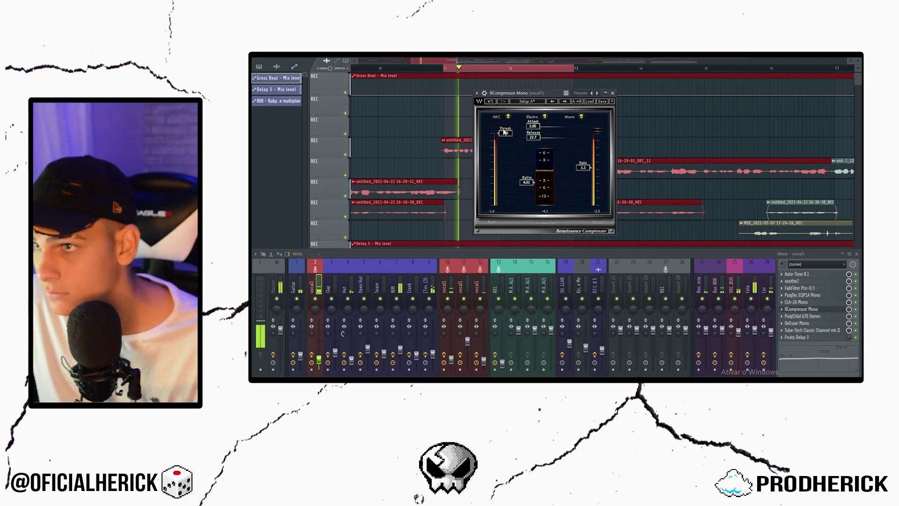
pyautogui.moveTo(506, 137); pyautogui.dragTo(512, 143)
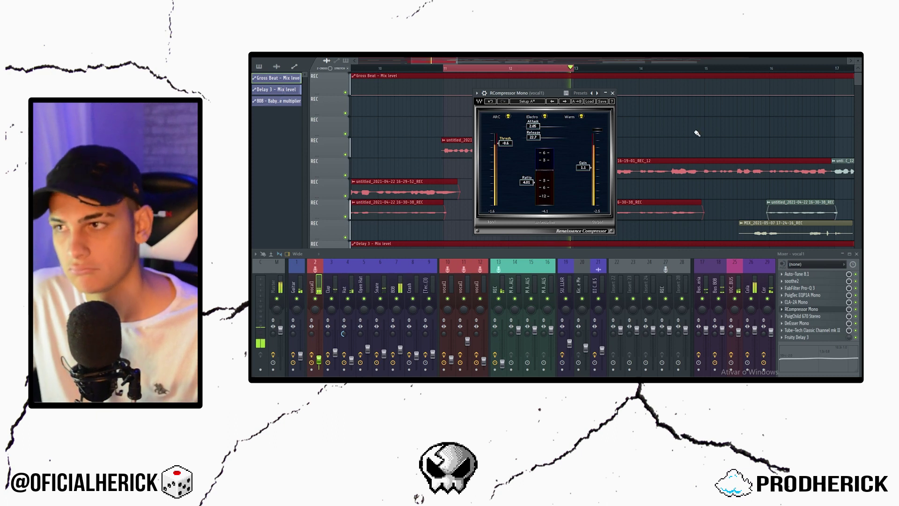
pyautogui.press('space')
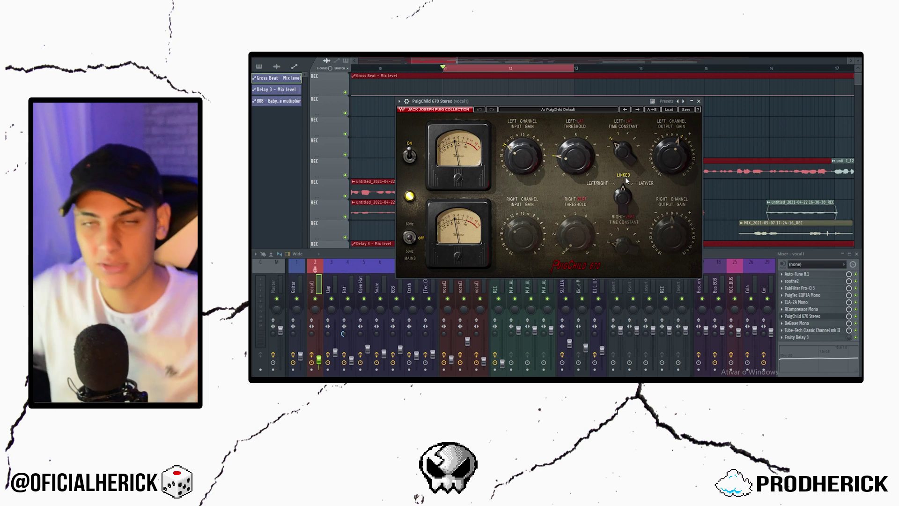
# Examine the PuigChild 670 Stereo controls and the DeEsser Mono threshold and attenuation on the vocal insert.
pyautogui.moveTo(562, 101); pyautogui.dragTo(518, 70)
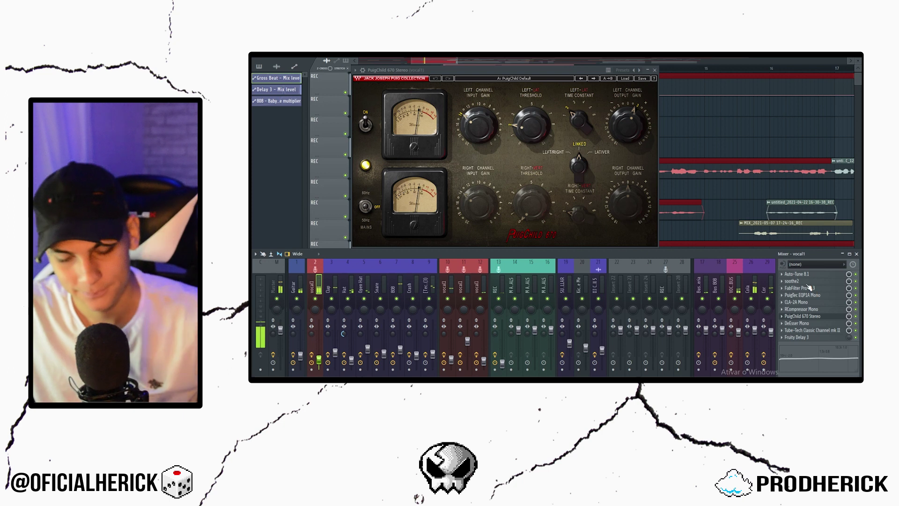
pyautogui.click(803, 323)
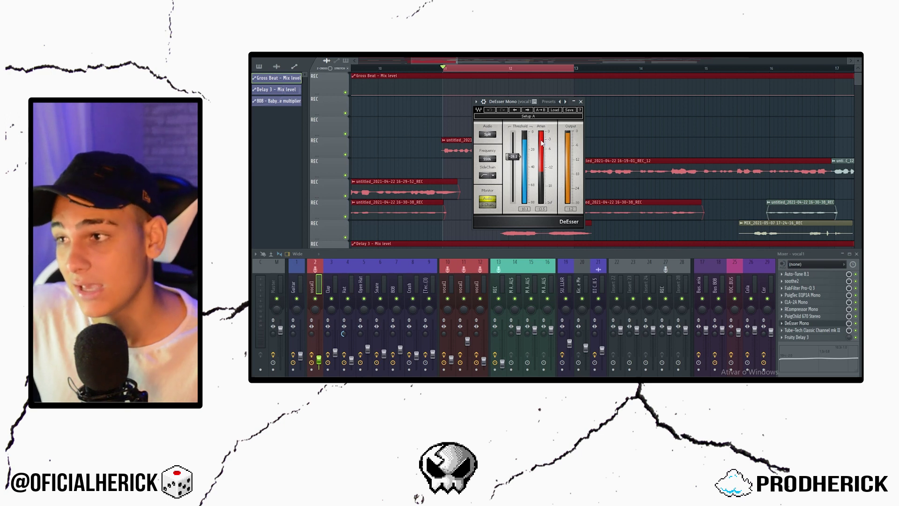
pyautogui.click(580, 101)
# Open Tube-Tech Classic Channel mk II and examine the PE 1C high boost and high frequency for the Left/Mid and Right/Side channels.
pyautogui.click(813, 330)
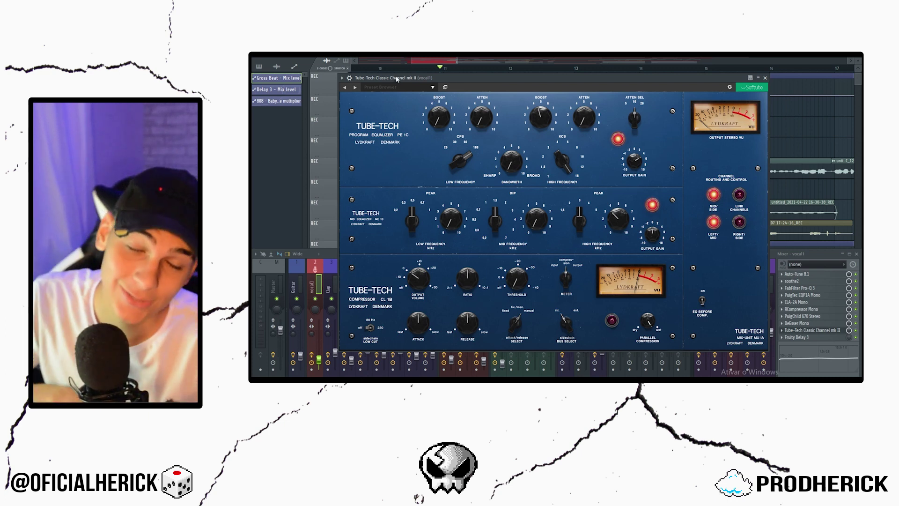
pyautogui.moveTo(397, 79); pyautogui.dragTo(369, 78)
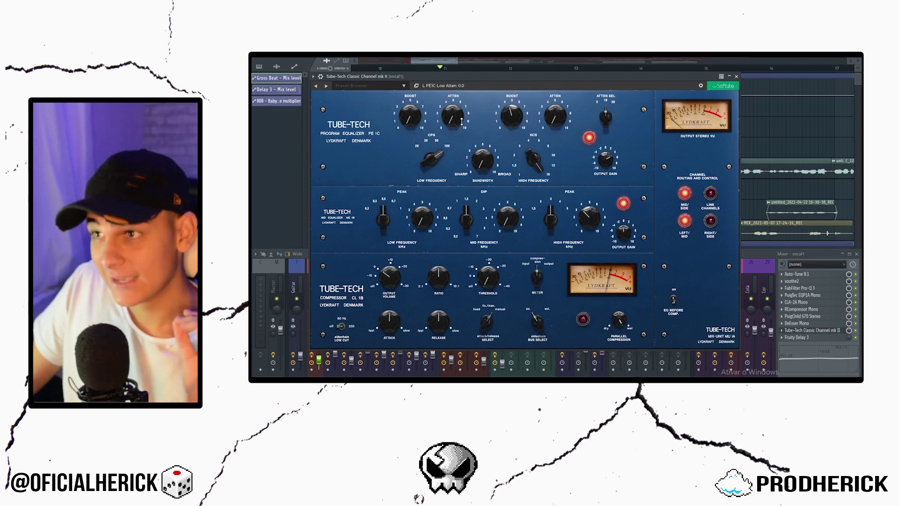
pyautogui.moveTo(509, 125); pyautogui.dragTo(513, 122)
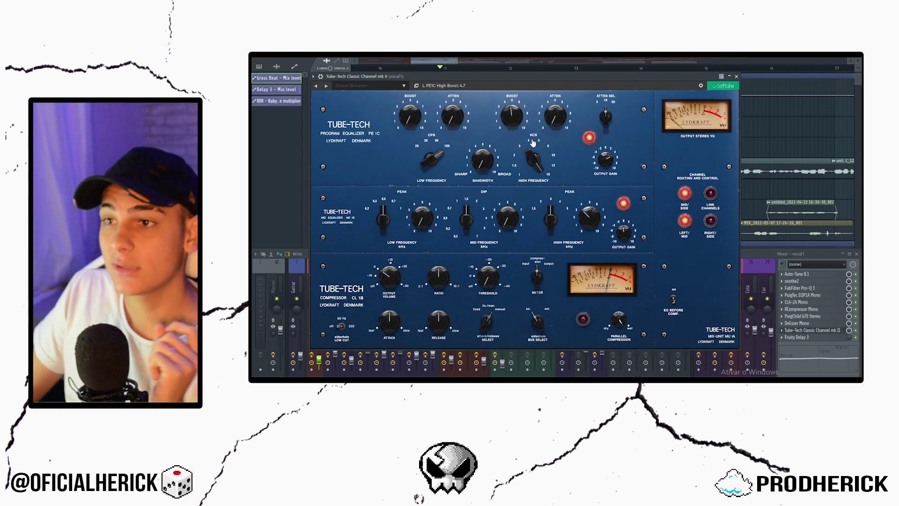
pyautogui.click(547, 180)
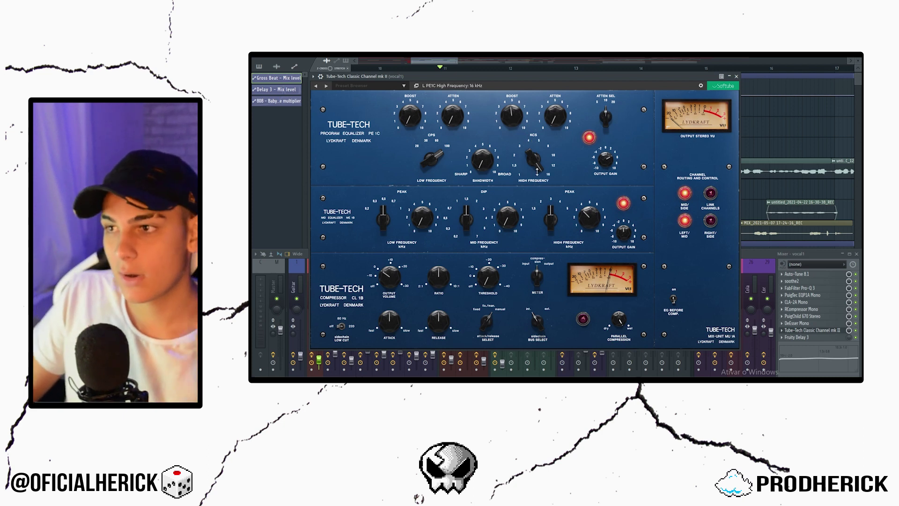
pyautogui.click(505, 115)
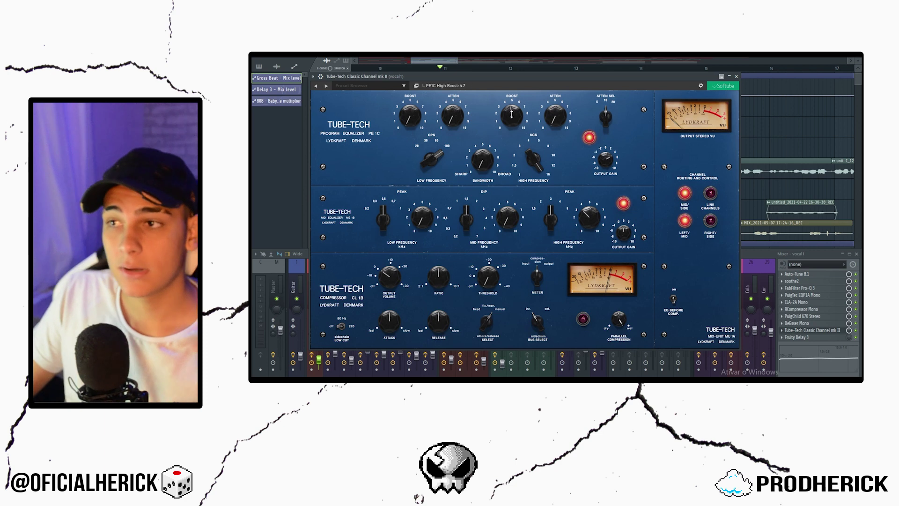
pyautogui.scroll(1, 512, 114)
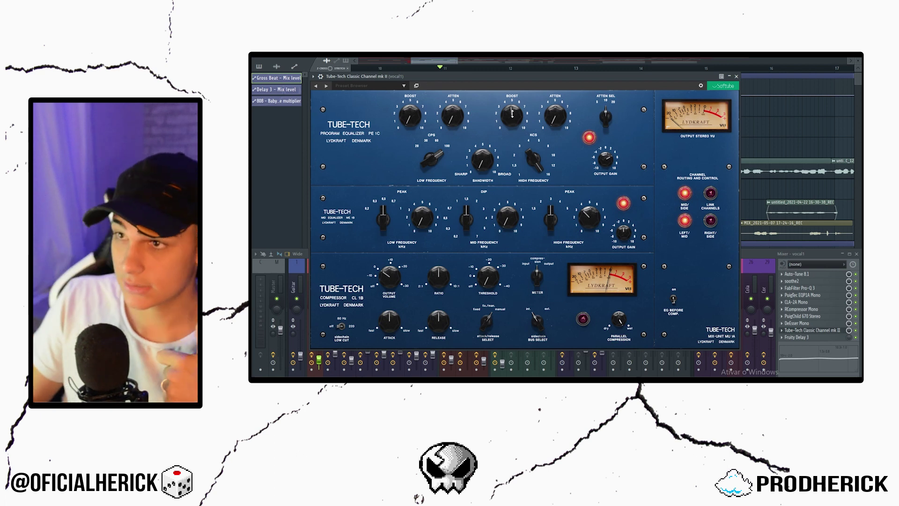
pyautogui.click(710, 222)
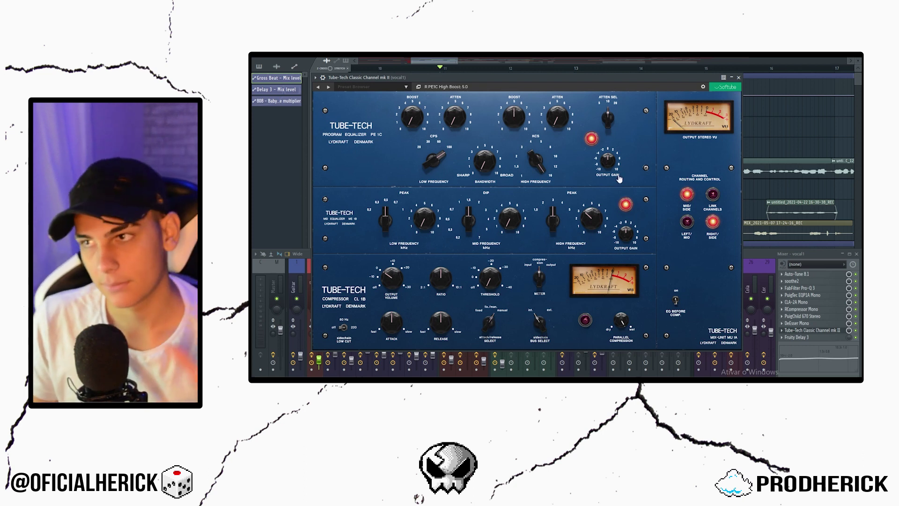
pyautogui.click(791, 330)
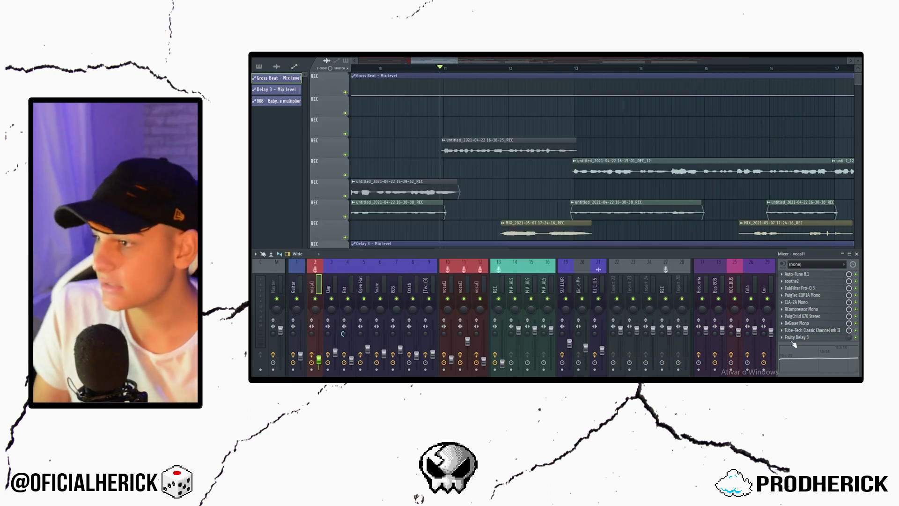
# Check Fruity Delay 3 on the vocal insert and examine the Delay 3 mix level automation across the whole arrangement.
pyautogui.click(788, 337)
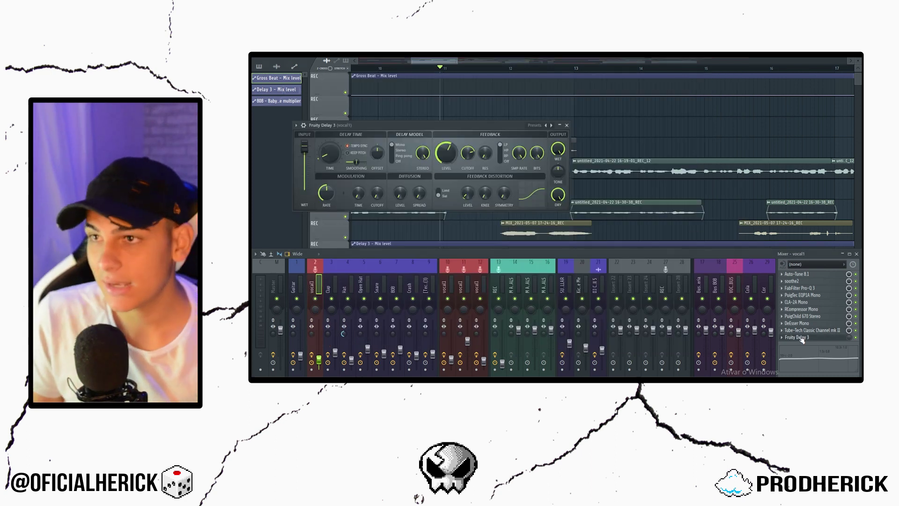
pyautogui.click(567, 125)
pyautogui.scroll(-10, 525, 74)
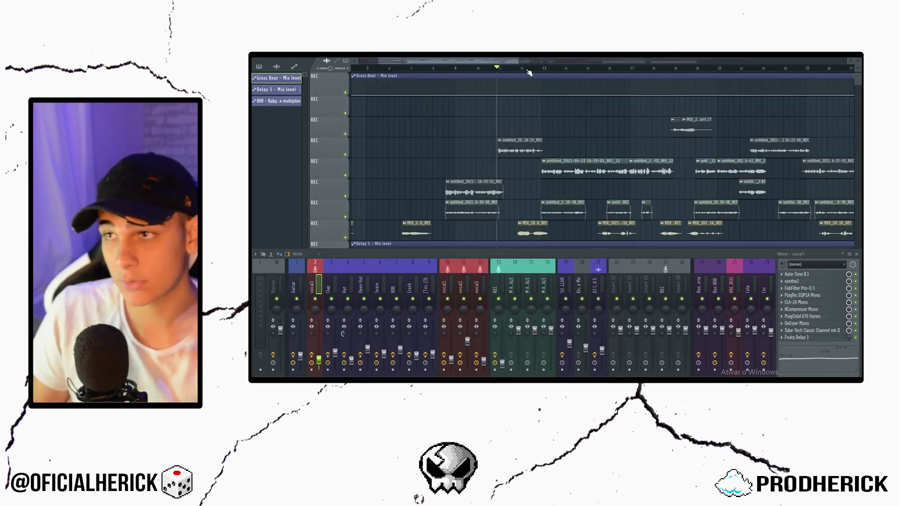
pyautogui.click(856, 255)
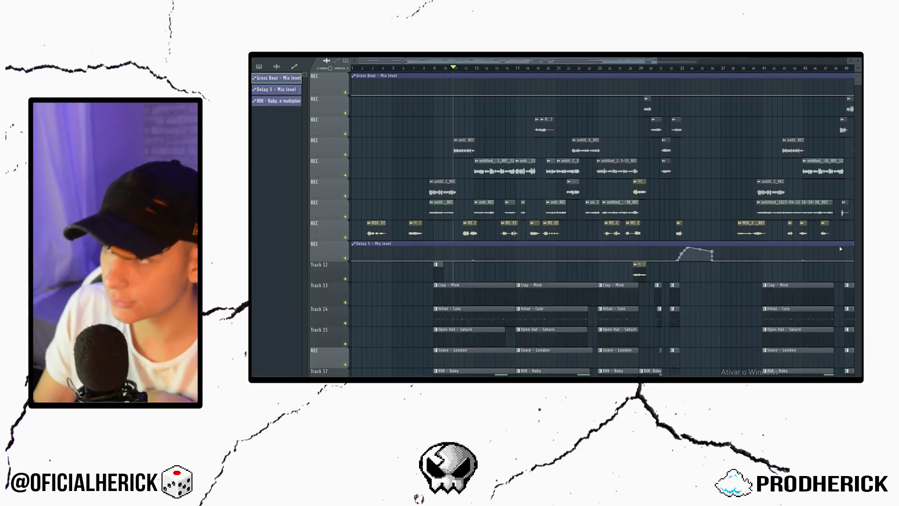
pyautogui.scroll(-3, 525, 67)
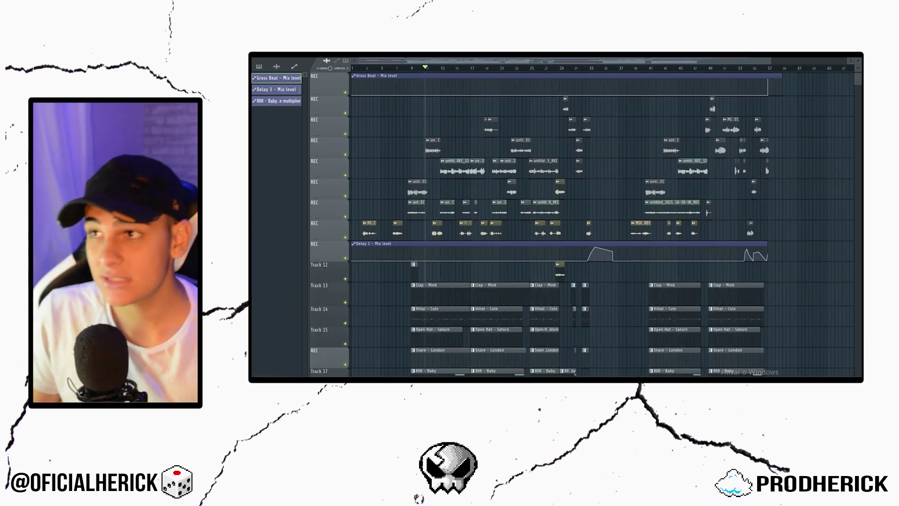
pyautogui.press('F9')
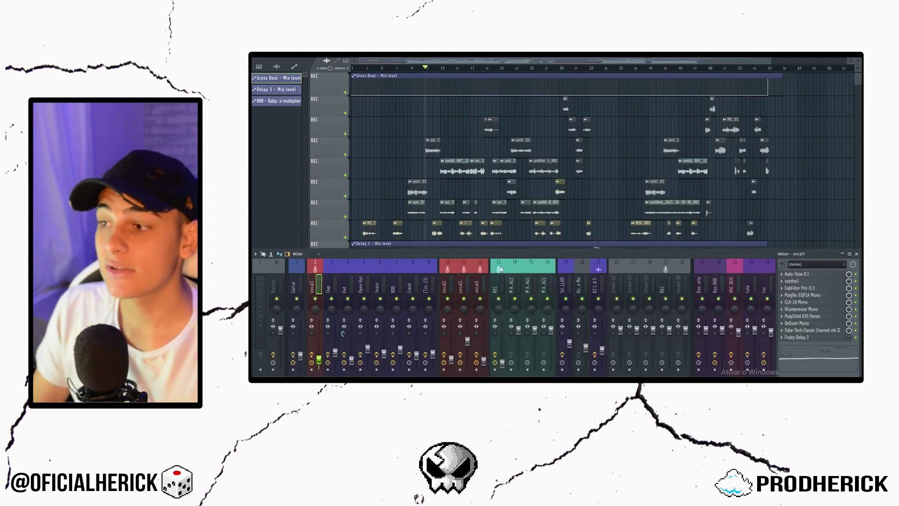
pyautogui.click(856, 254)
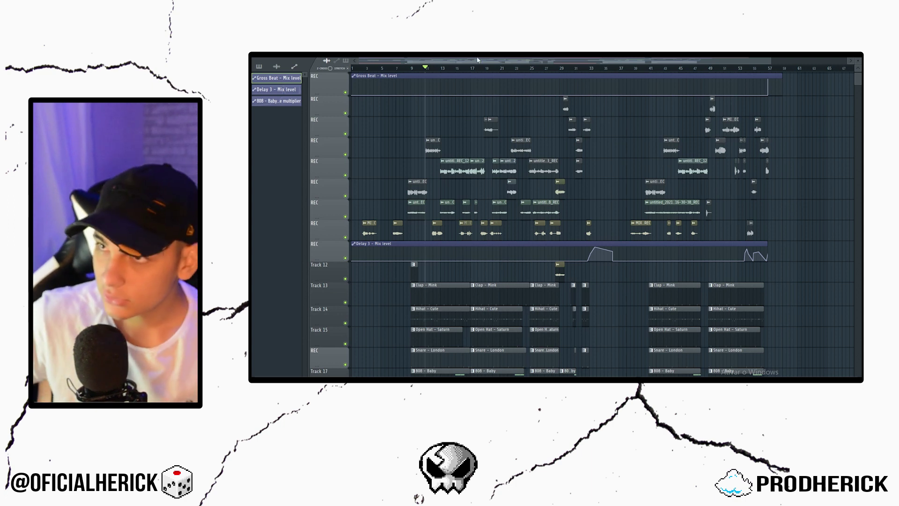
pyautogui.scroll(2, 458, 115)
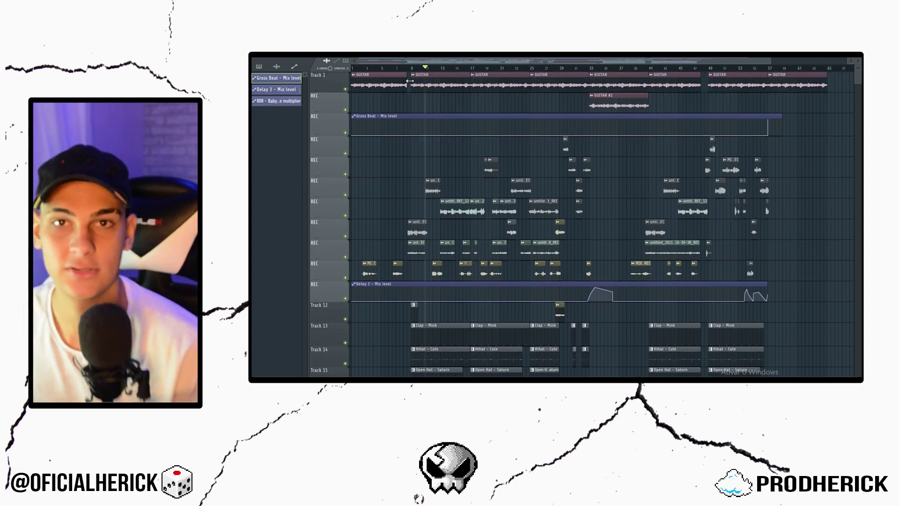